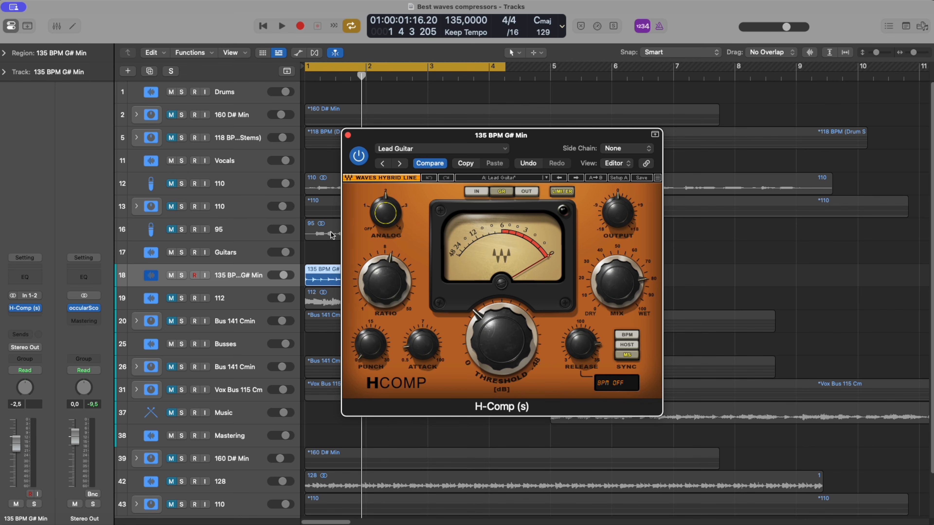
Step: Solo the 135 BPM G# Min track and toggle H-Comp's bypass to compare the guitar with and without compression
click(183, 276)
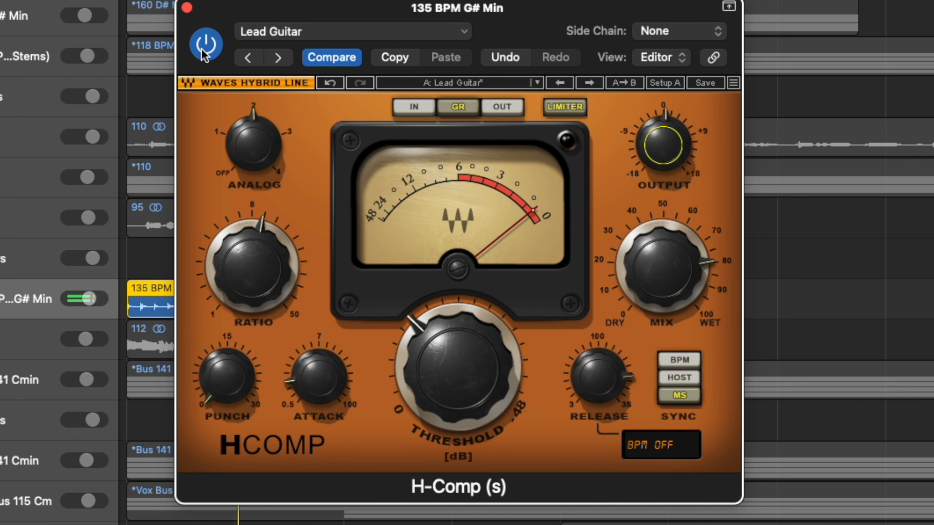
click(205, 52)
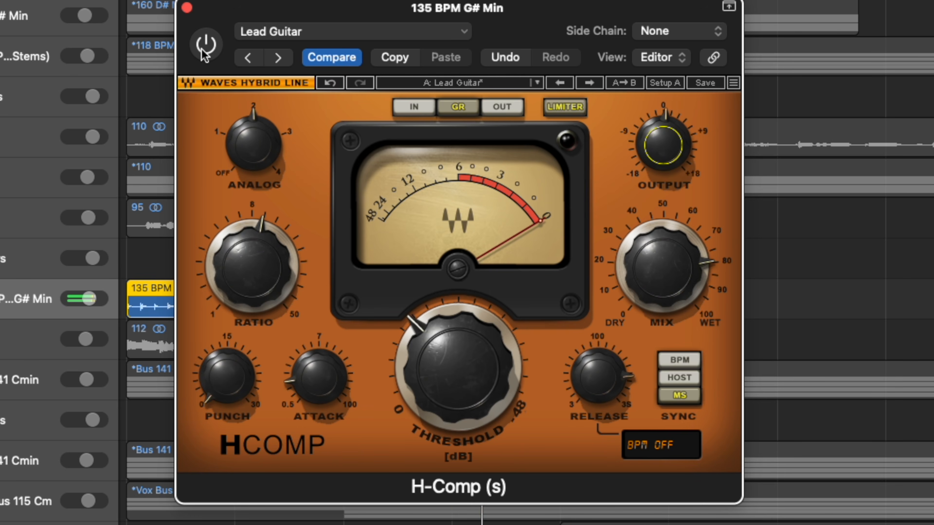
click(205, 52)
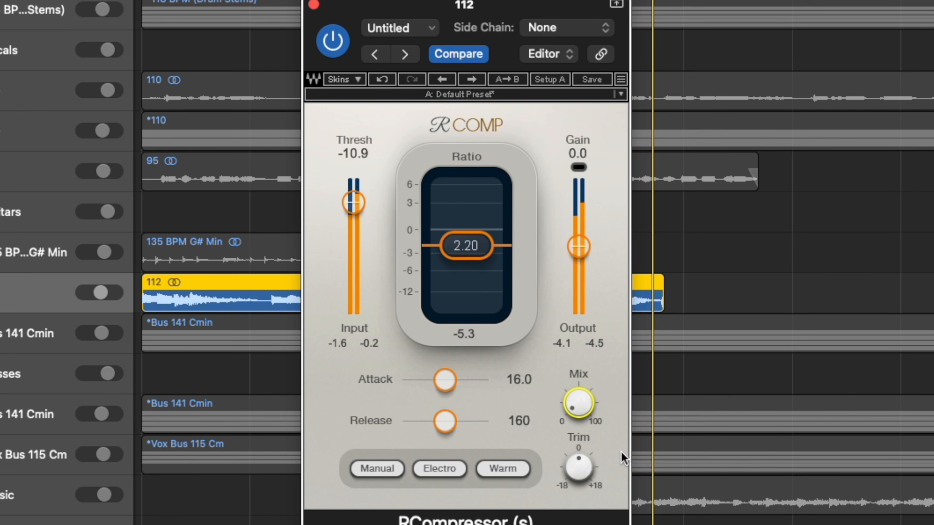
Step: Raise the RCompressor's Mix on track 112 past 42.5 and toggle the plugin's bypass to check the blend
drag(583, 405, 583, 373)
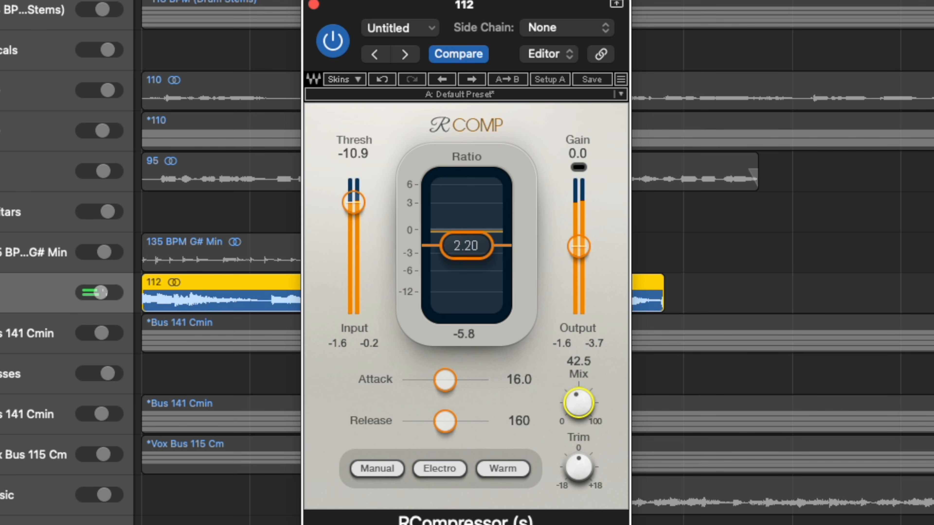
drag(582, 322, 582, 302)
click(330, 44)
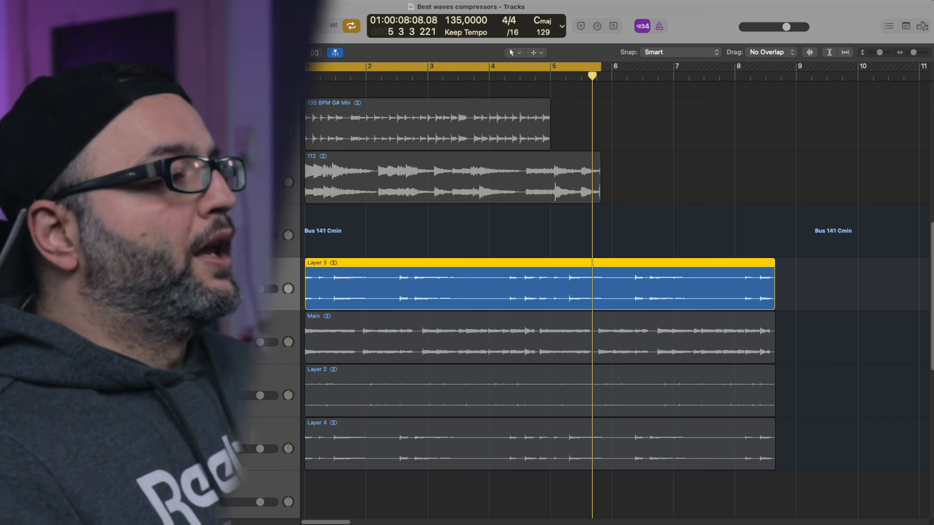
Step: Open the CLA-3A on the Layer 3 track, move its window over the arrangement, and repeatedly toggle its bypass to compare the sound
click(33, 265)
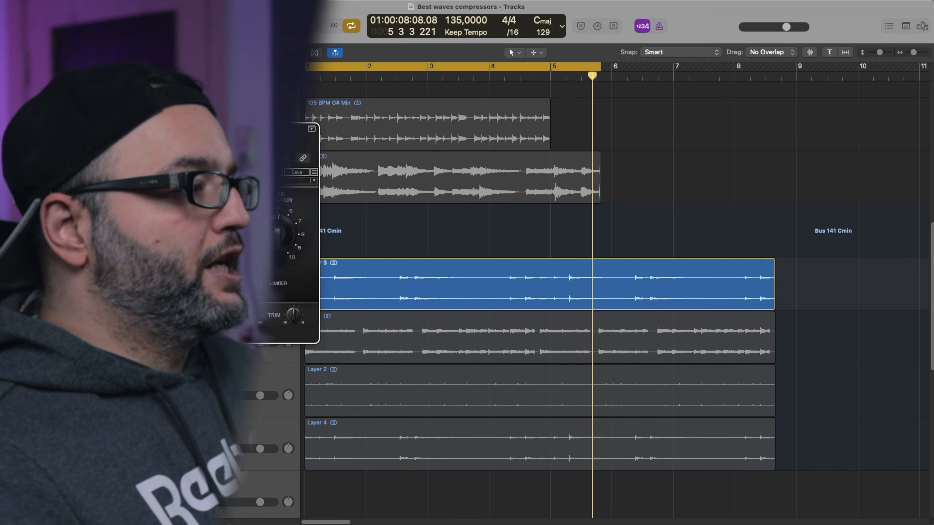
drag(258, 143, 612, 322)
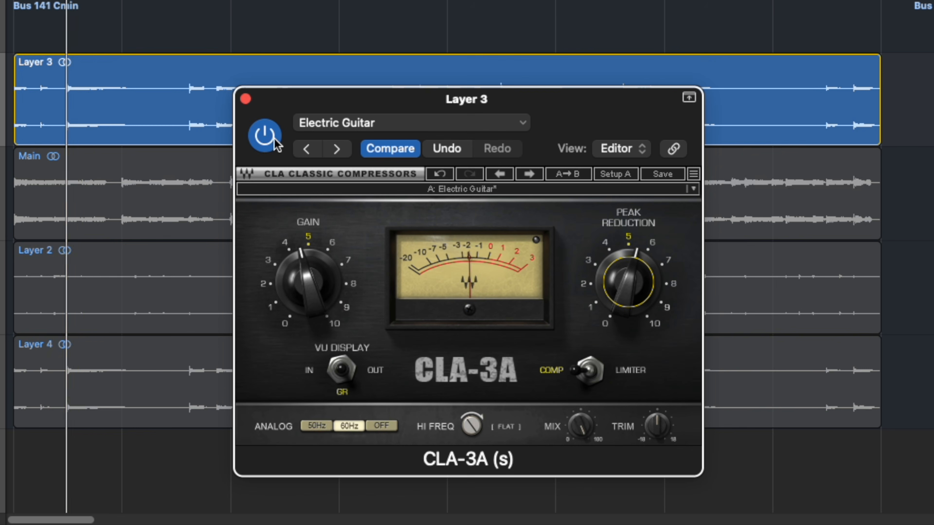
click(274, 142)
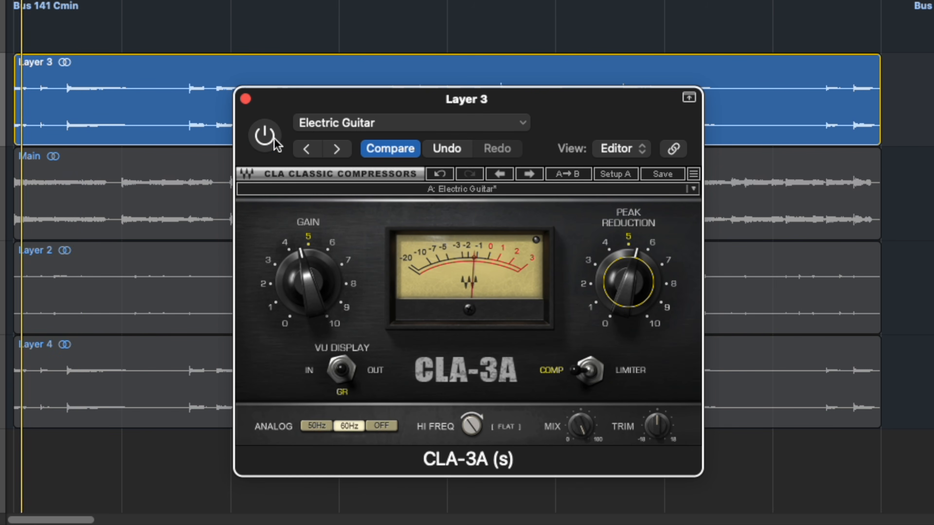
click(274, 143)
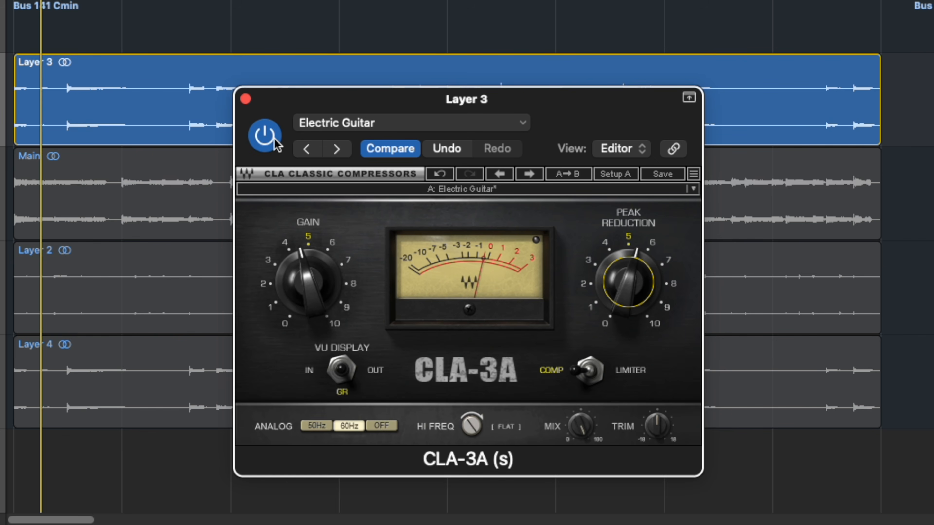
click(274, 143)
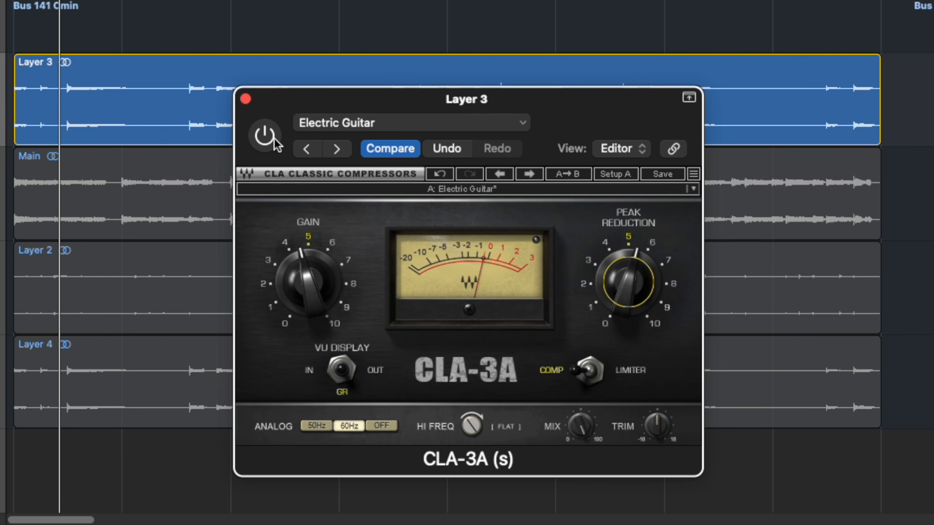
click(273, 142)
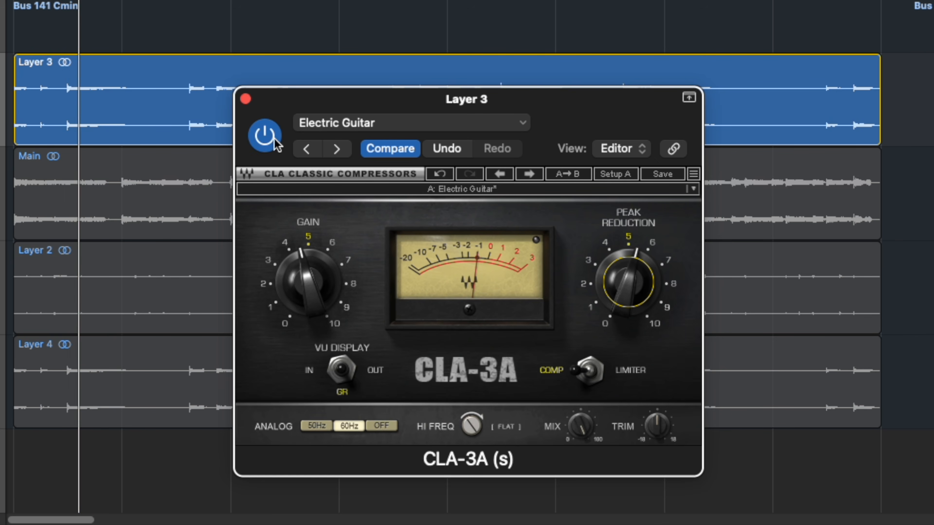
click(274, 143)
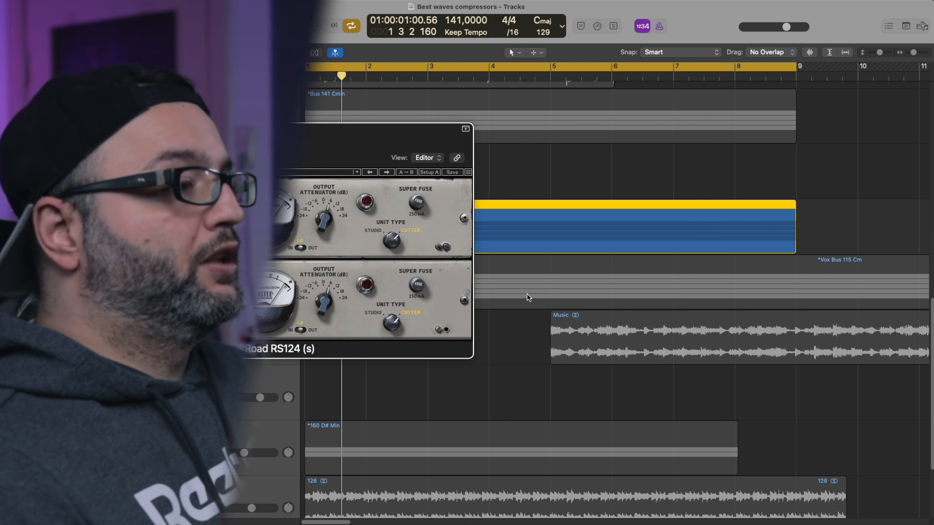
Step: Move the Abbey Road RS124 window aside and toggle its bypass to compare the compression on Bus 141 Cmin
drag(329, 140, 789, 214)
key(super+Left)
key(super+Down)
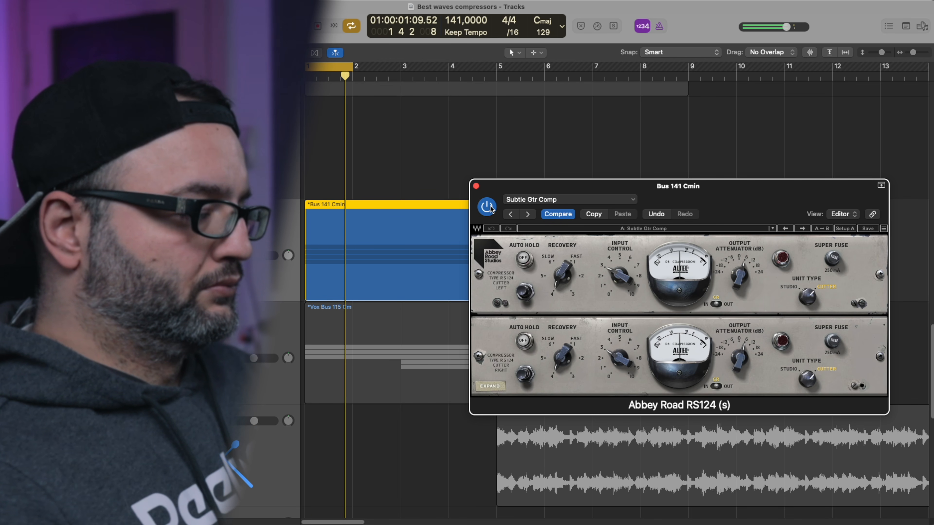
click(411, 165)
key(c)
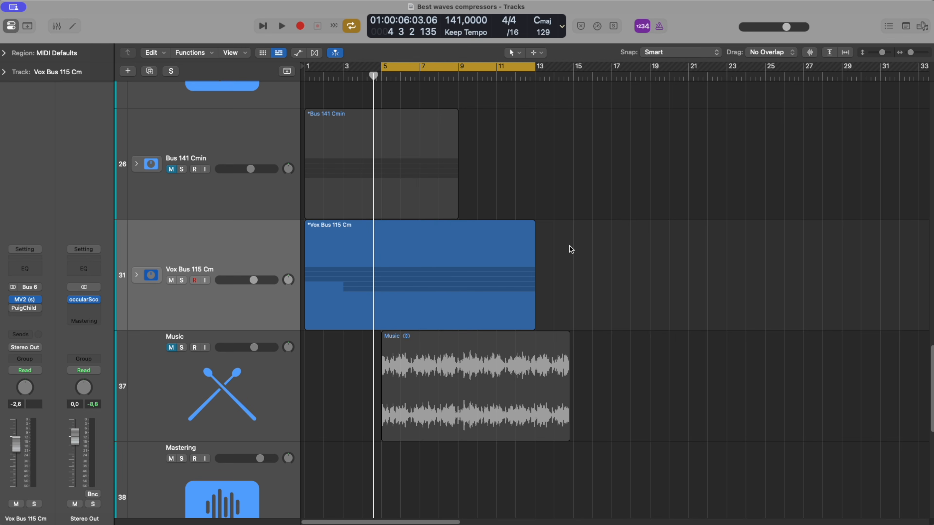
Step: Expand the Vox Bus 115 Cm track stack and play back its vocal tracks
click(135, 274)
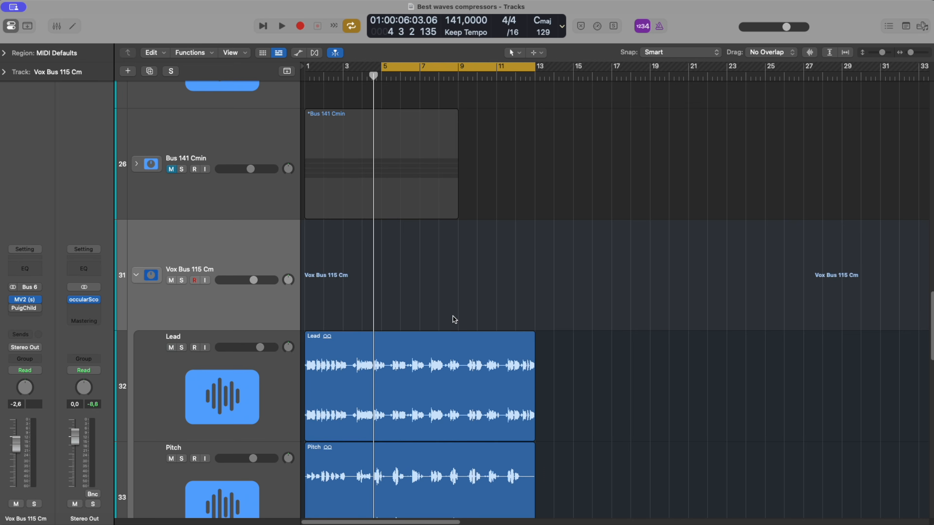
scroll(470, 314, down, 3)
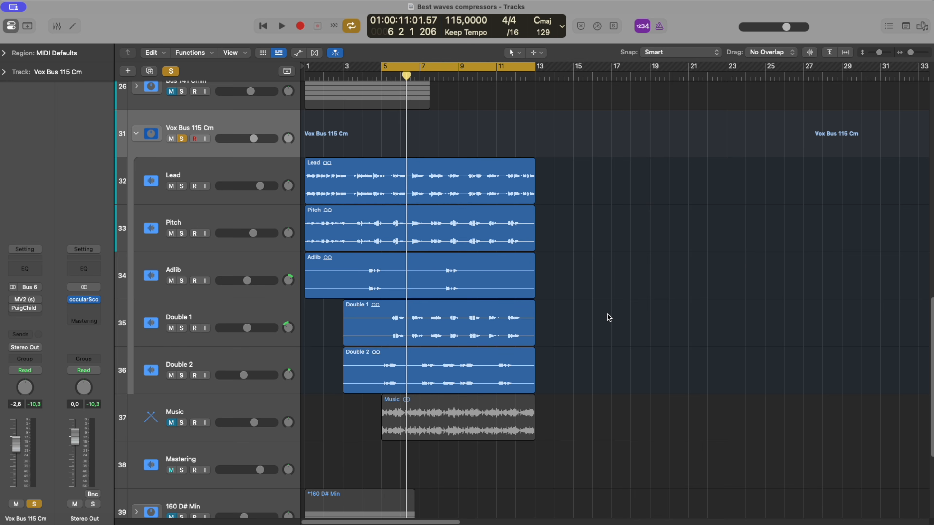
key(space)
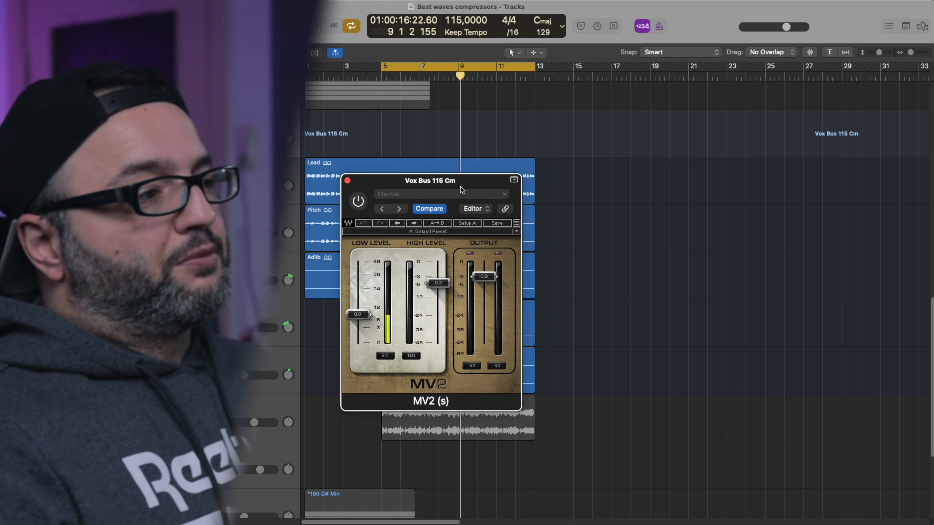
Step: Move the MV2 window clear of the vocal regions and toggle its bypass during playback to compare the Vox Bus 115 Cm sound
drag(462, 190, 664, 177)
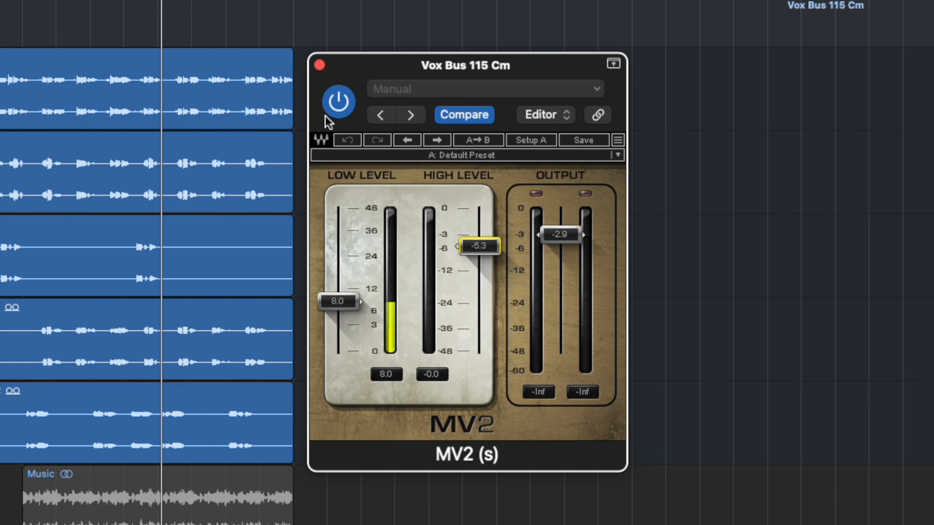
key(space)
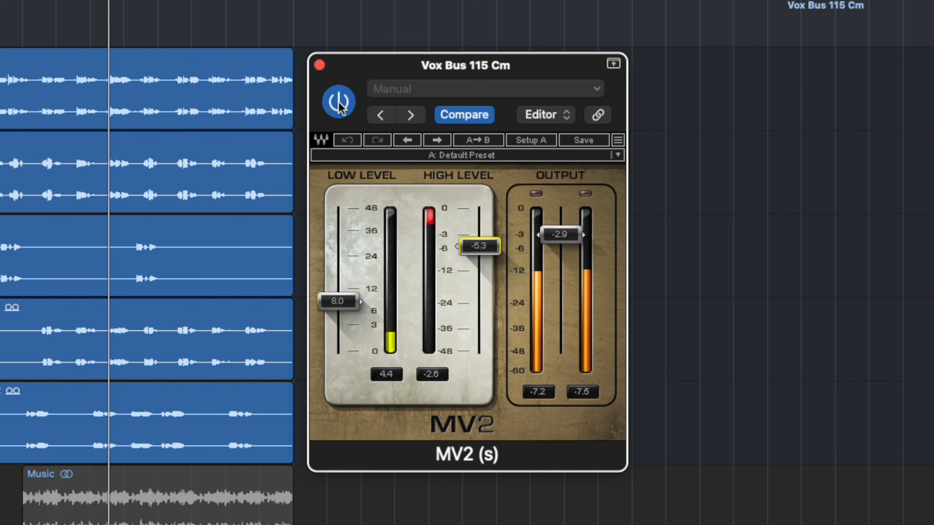
click(339, 103)
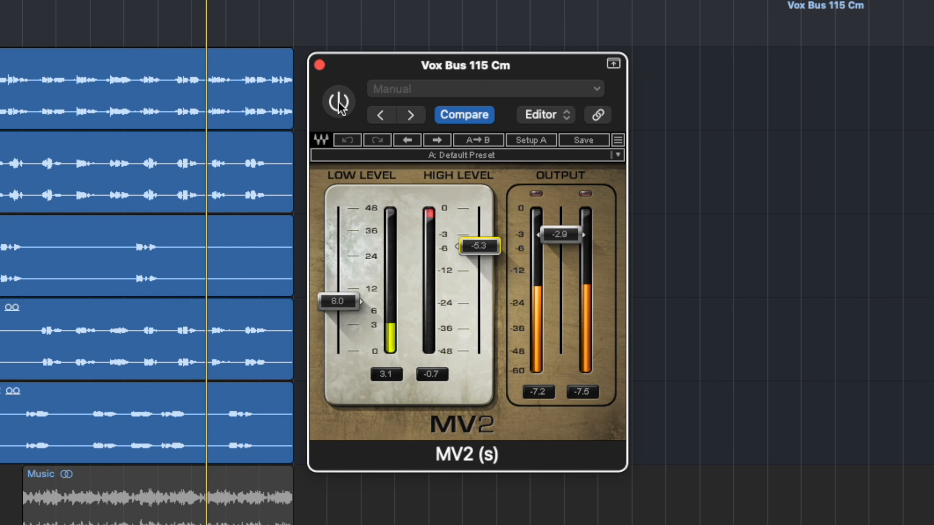
click(339, 104)
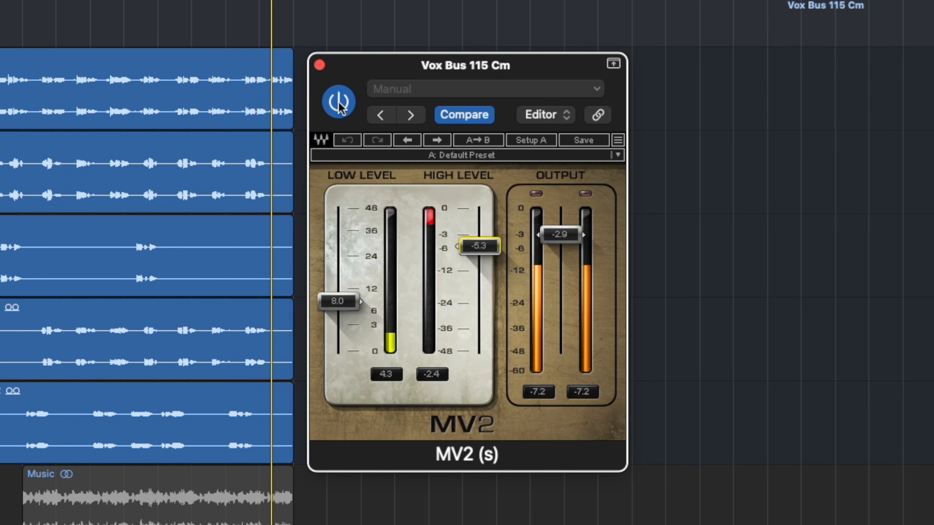
click(277, 110)
click(354, 100)
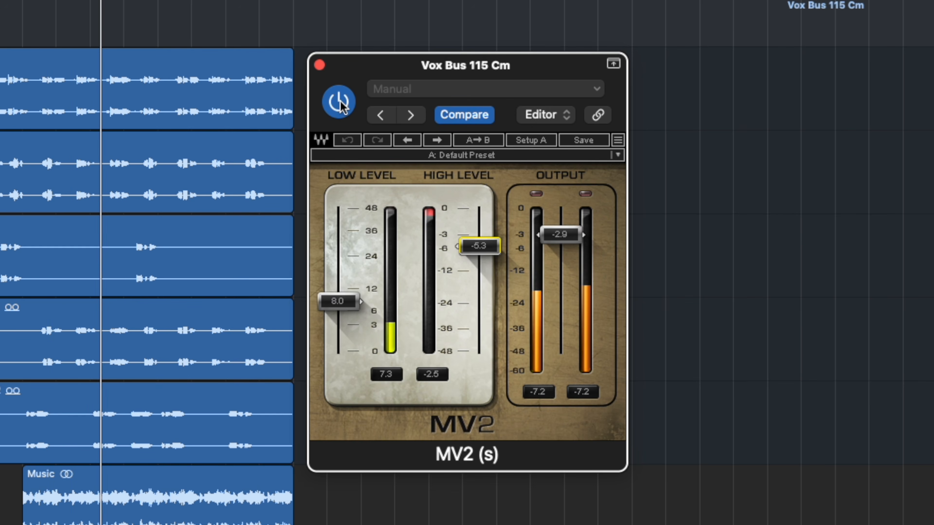
click(341, 105)
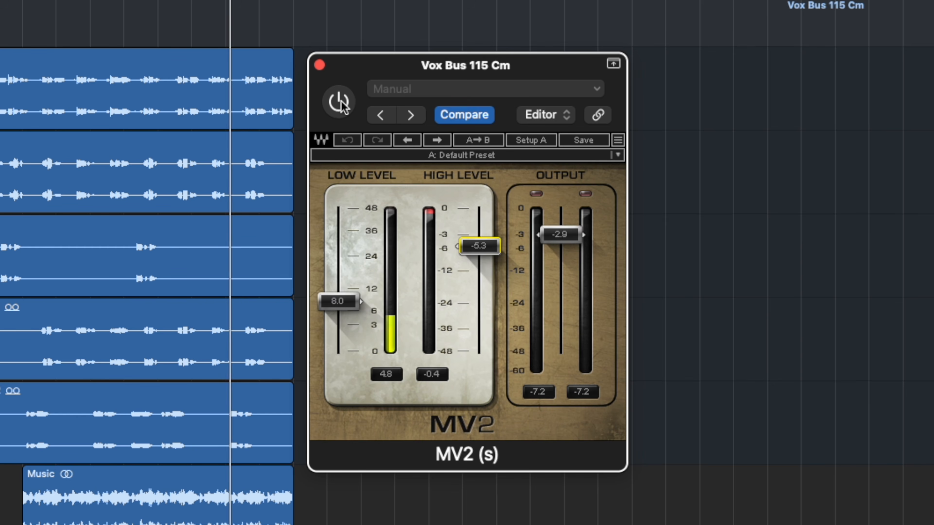
click(339, 103)
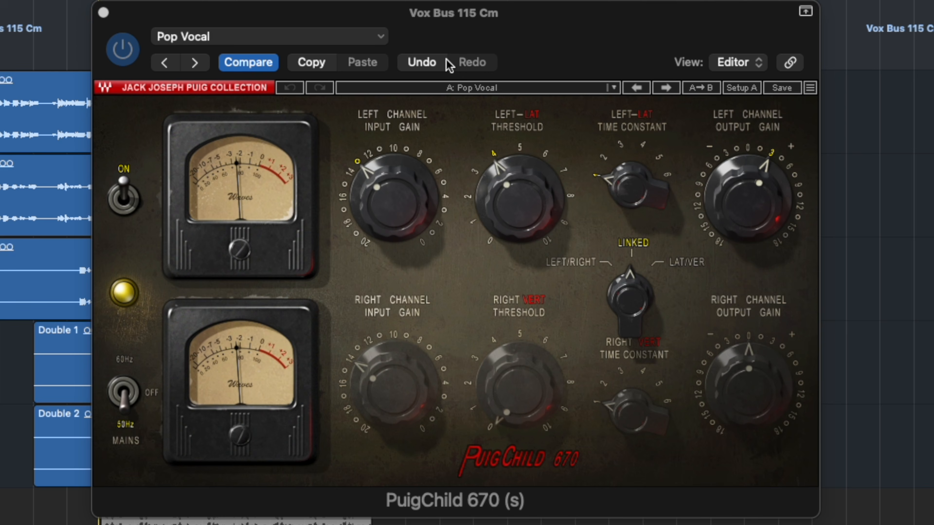
Step: Toggle the PuigChild 670's bypass on Vox Bus 115 Cm to compare the vocals with and without it
click(126, 55)
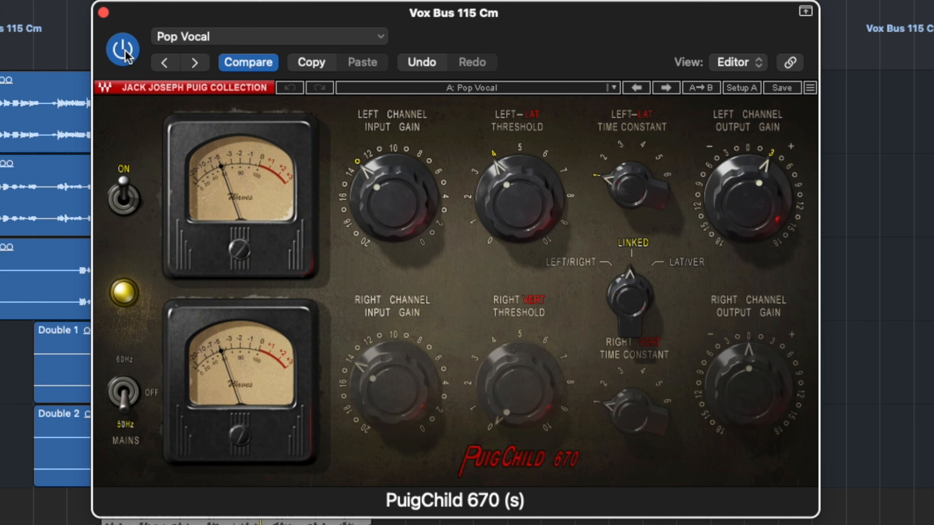
click(125, 55)
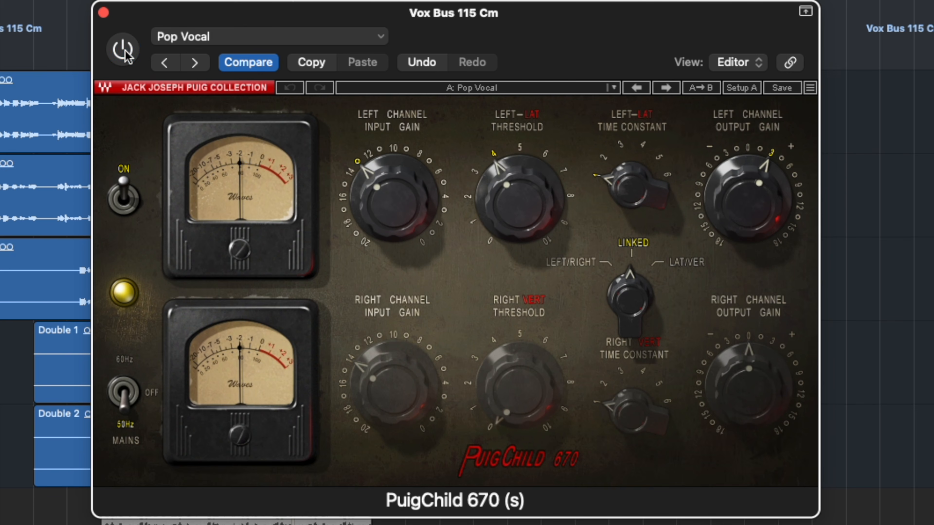